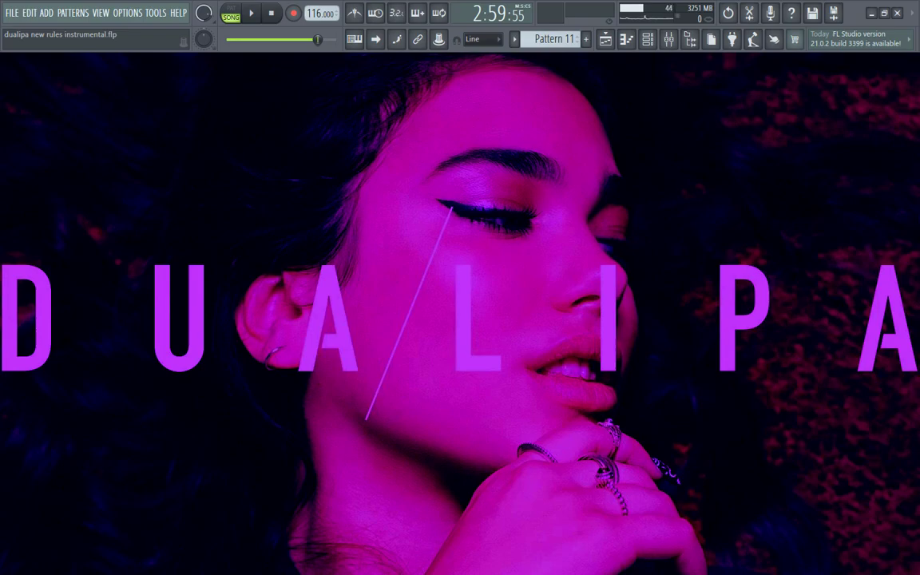
# - Open the playlist and look over the instrumental's arrangement, from the opening bars across the song and its lower tracks
pyautogui.press('F5')
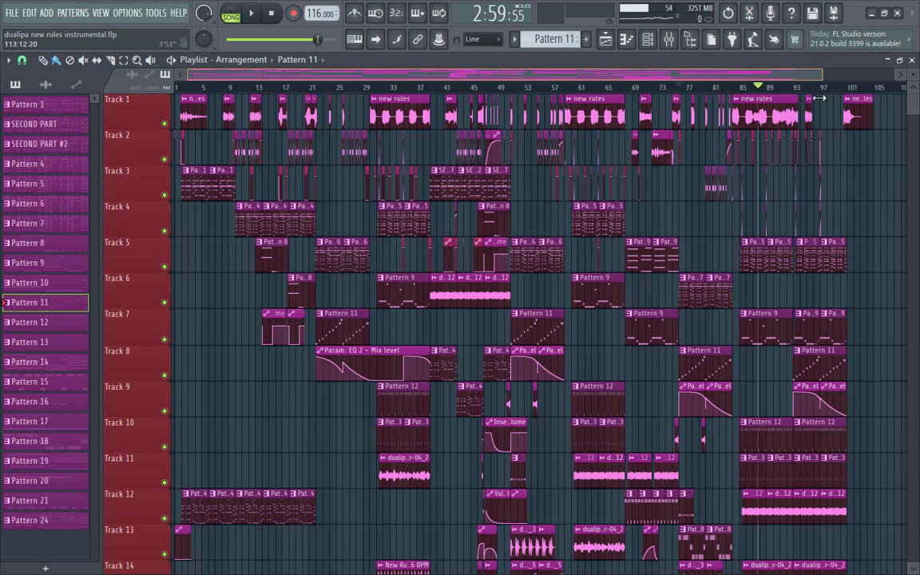
pyautogui.moveTo(819, 98); pyautogui.dragTo(263, 75)
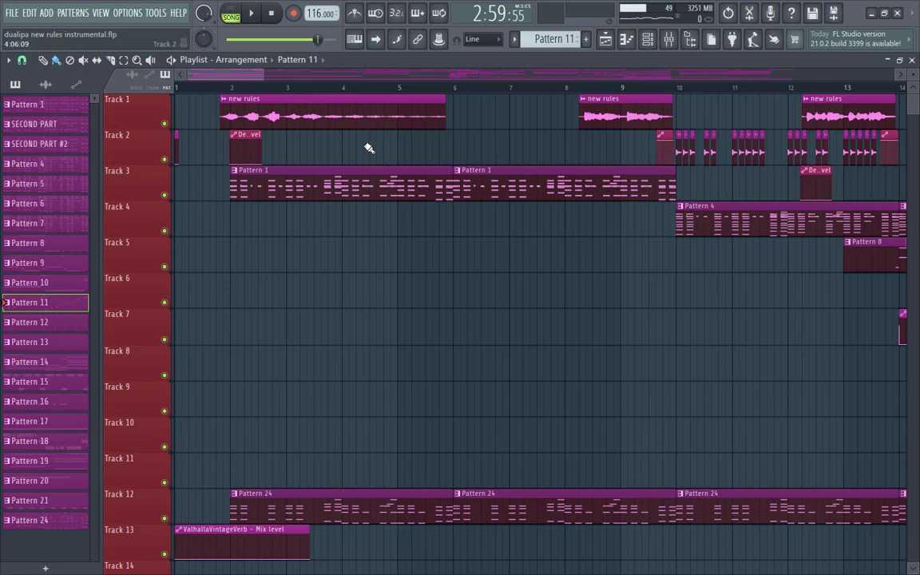
pyautogui.moveTo(232, 80); pyautogui.dragTo(199, 73)
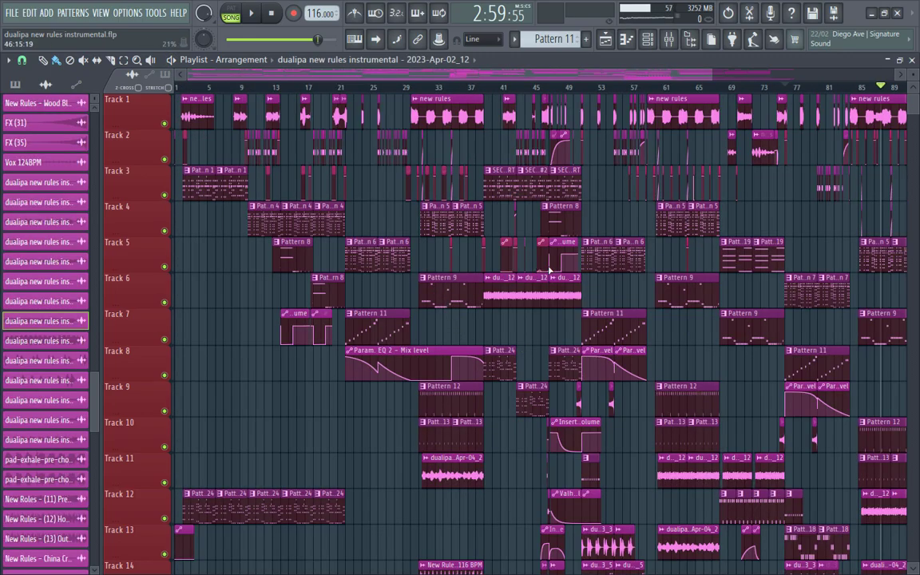
pyautogui.scroll(-5, 653, 230)
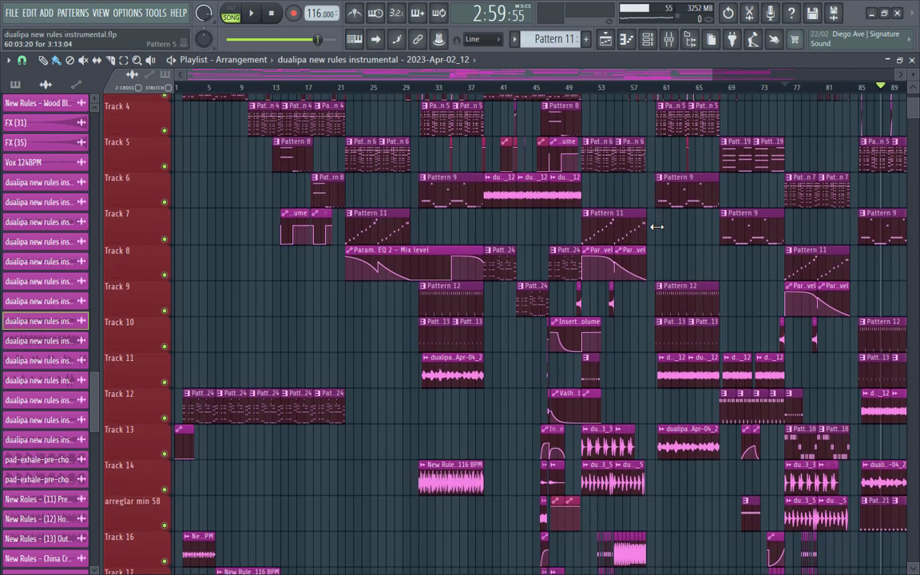
pyautogui.scroll(5, 512, 303)
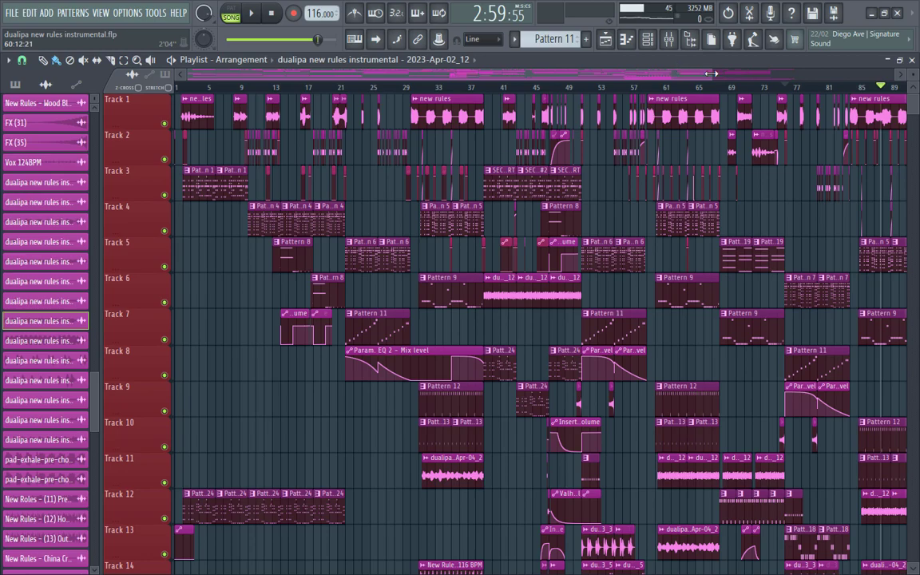
pyautogui.moveTo(710, 73); pyautogui.dragTo(359, 154)
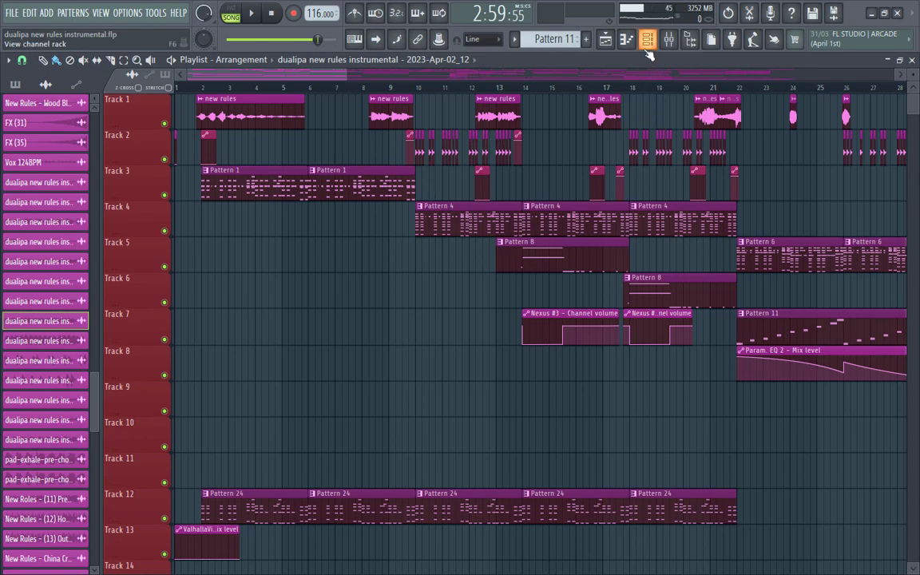
# - Open Pattern 1 in the piano roll at its first bar and display the start of the channel rack
pyautogui.doubleClick(349, 172)
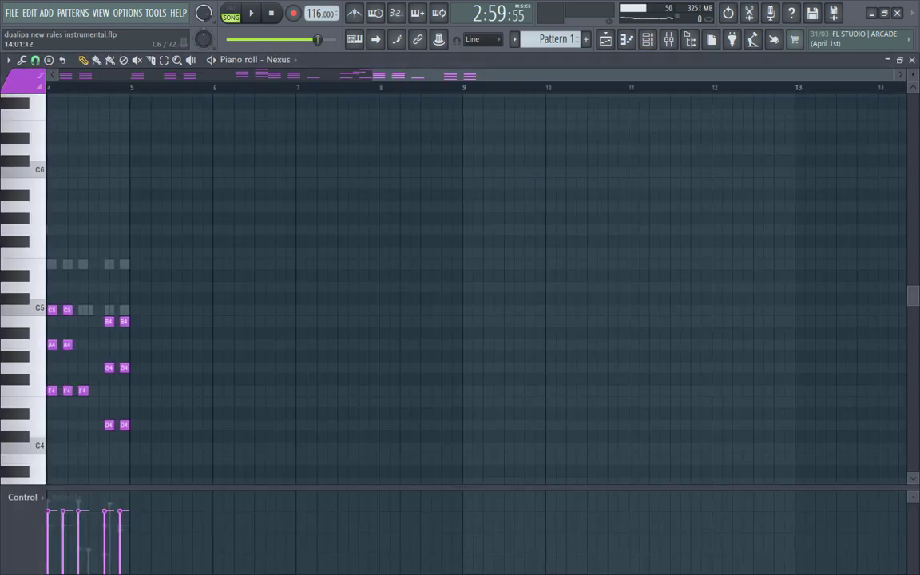
pyautogui.moveTo(431, 77); pyautogui.dragTo(112, 78)
pyautogui.click(648, 38)
pyautogui.scroll(10, 435, 232)
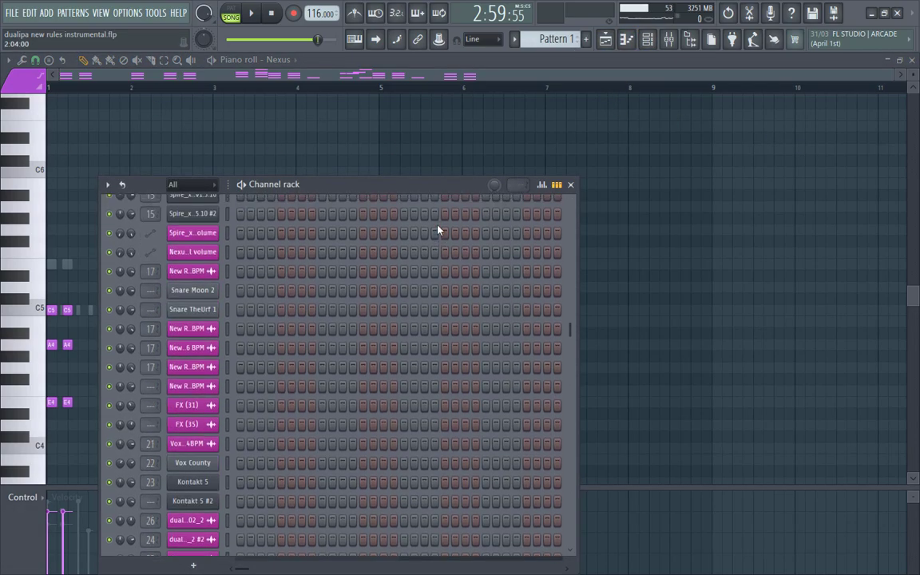
# - Play Pattern 1 on its own in pattern mode and look through the channels it uses
pyautogui.click(231, 12)
pyautogui.click(255, 13)
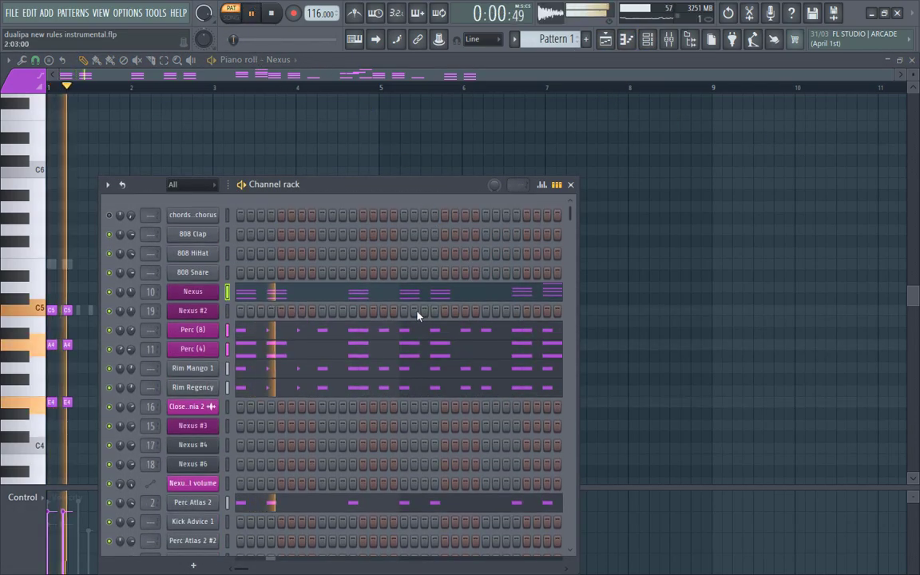
pyautogui.scroll(-5, 339, 320)
pyautogui.scroll(-10, 328, 335)
pyautogui.scroll(15, 328, 336)
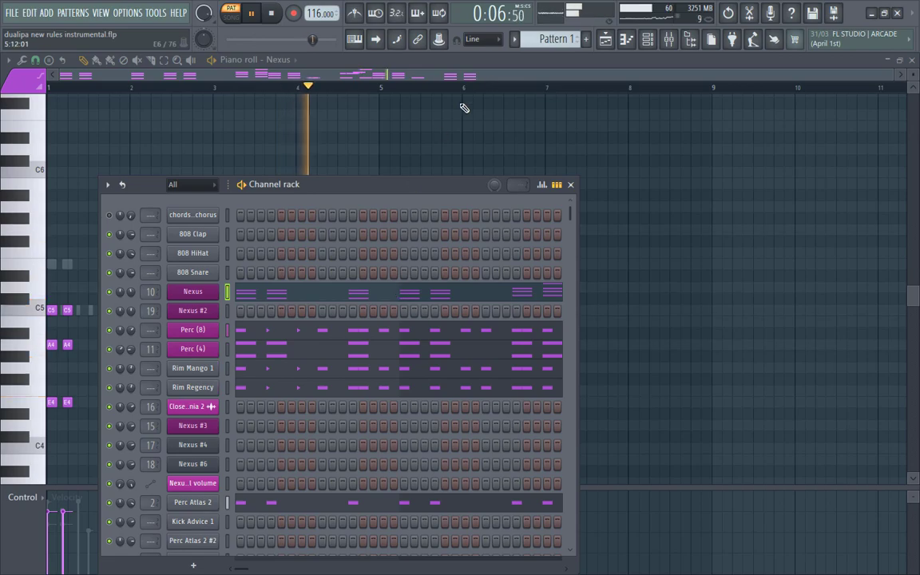
# - Return to the playlist, open Pattern 6's Nexus notes in the piano roll, and play the pattern
pyautogui.click(912, 70)
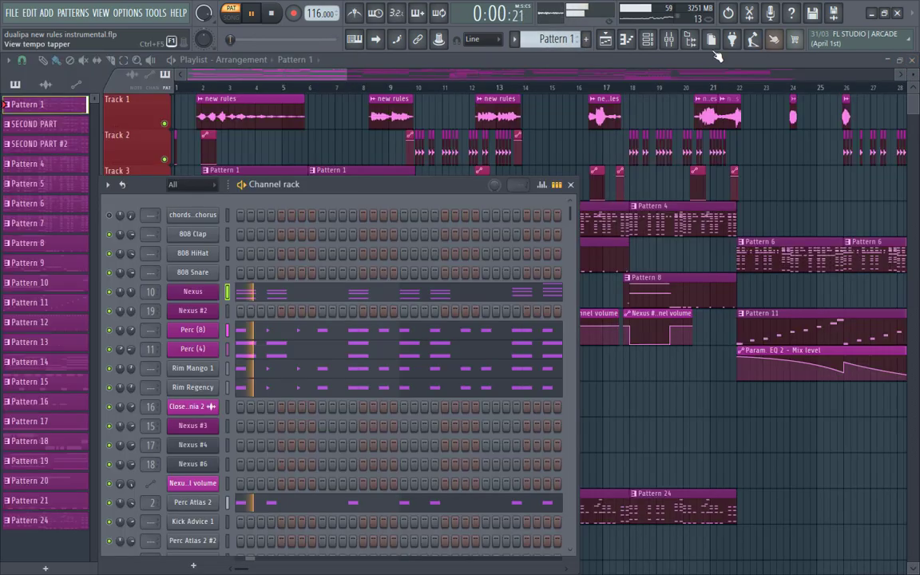
pyautogui.press('F7')
pyautogui.click(267, 16)
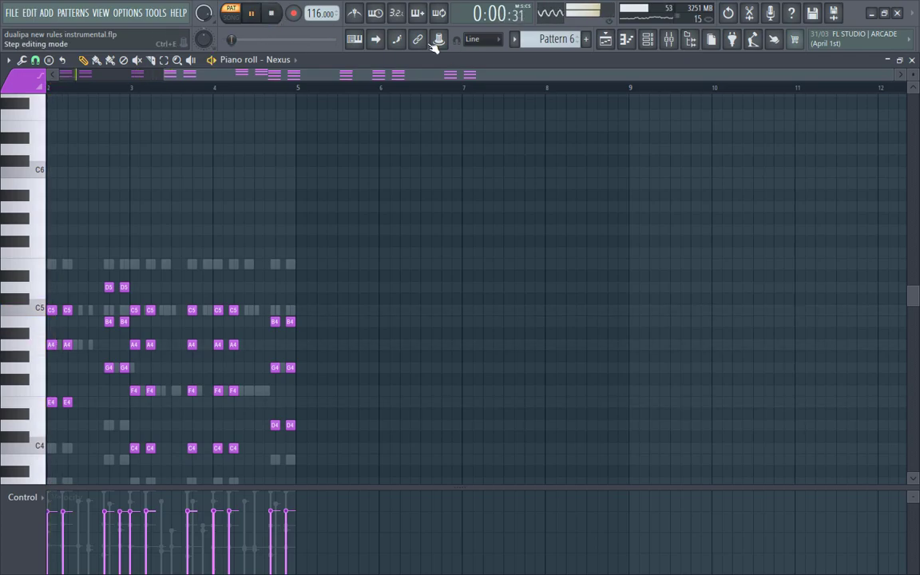
pyautogui.scroll(-3, 194, 98)
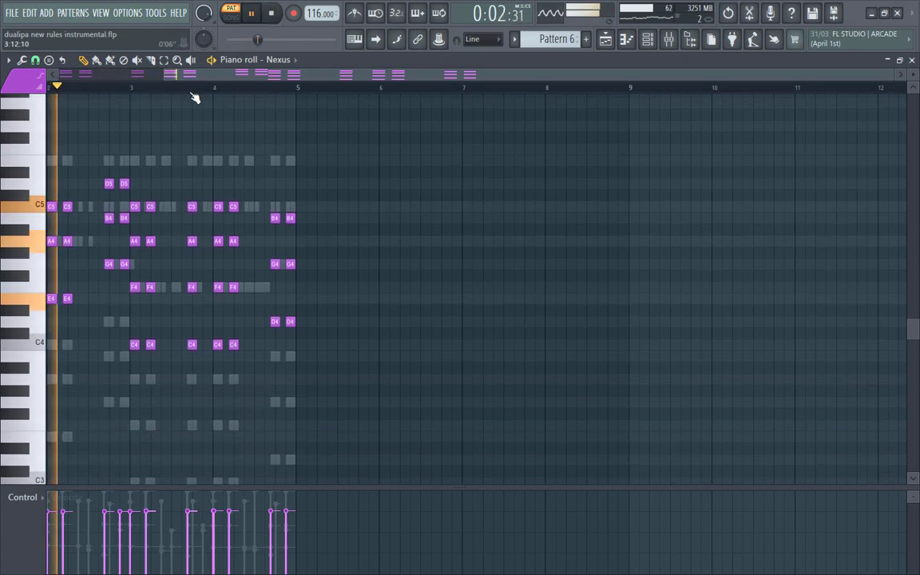
pyautogui.moveTo(191, 76); pyautogui.dragTo(2, 78)
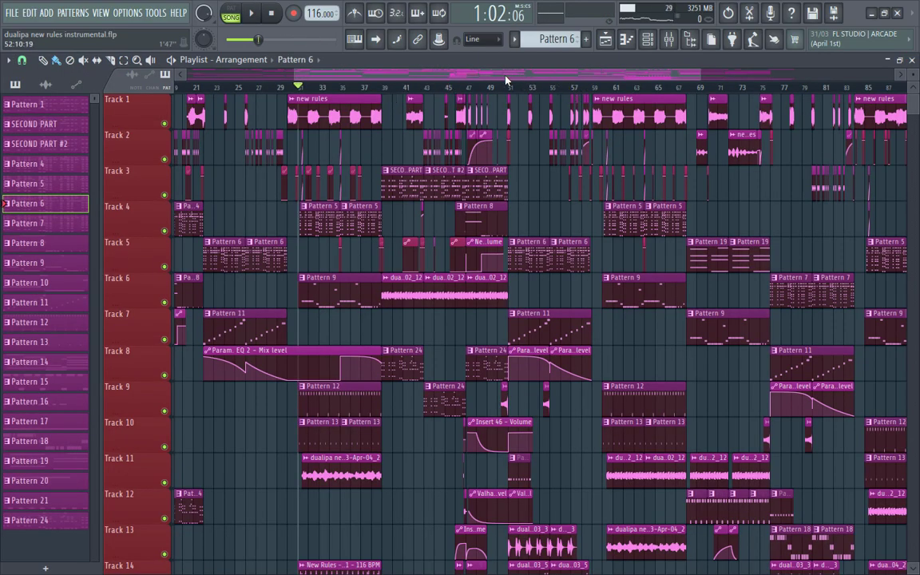
# - Play the song from about bar 45, examine the clips and automation across all tracks, and stop playback
pyautogui.moveTo(504, 77); pyautogui.dragTo(509, 77)
pyautogui.click(443, 88)
pyautogui.scroll(-5, 468, 133)
pyautogui.scroll(-4, 468, 137)
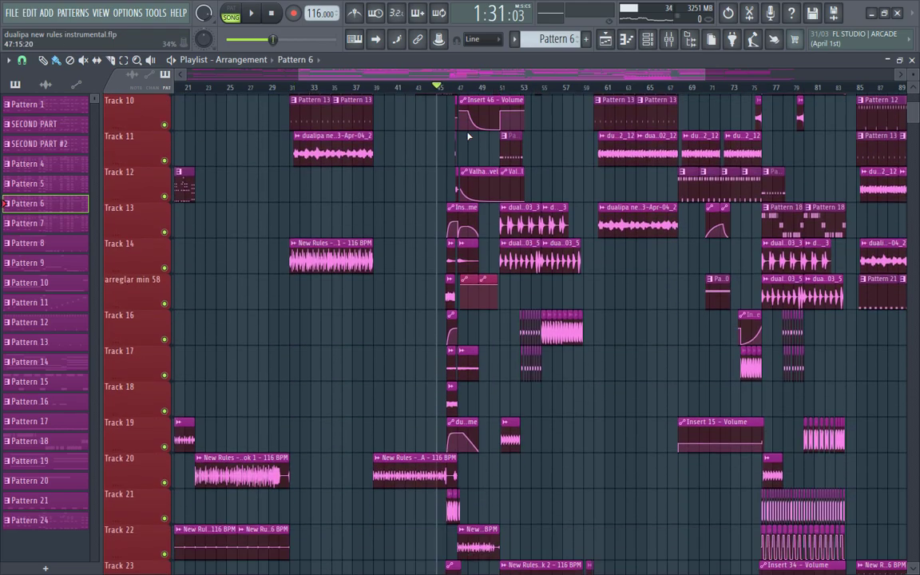
pyautogui.press('space')
pyautogui.scroll(1, 582, 249)
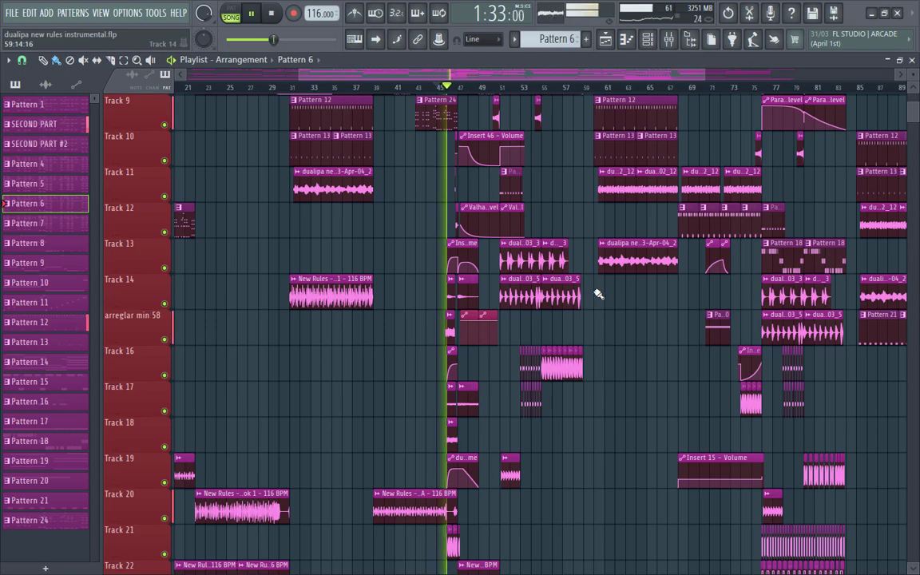
pyautogui.scroll(-7, 603, 306)
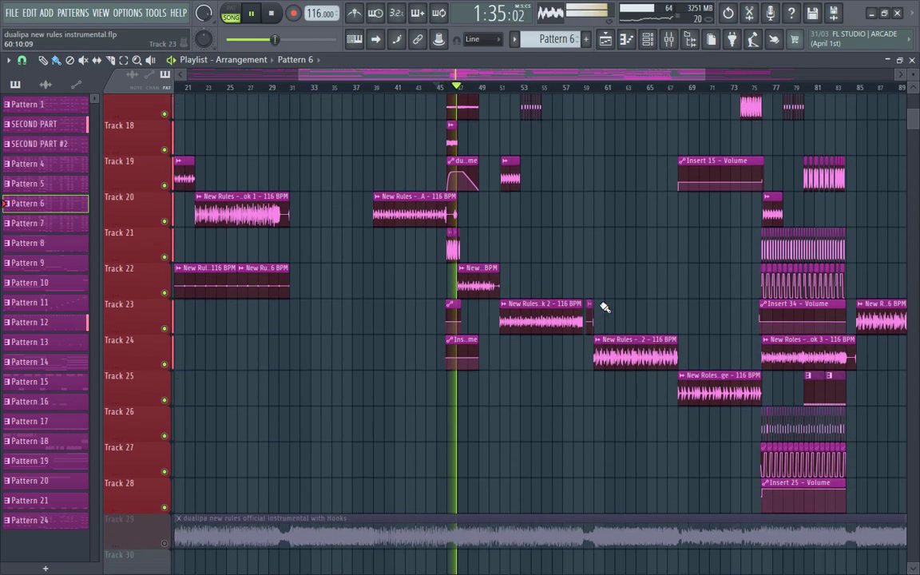
pyautogui.scroll(13, 605, 307)
pyautogui.scroll(3, 605, 307)
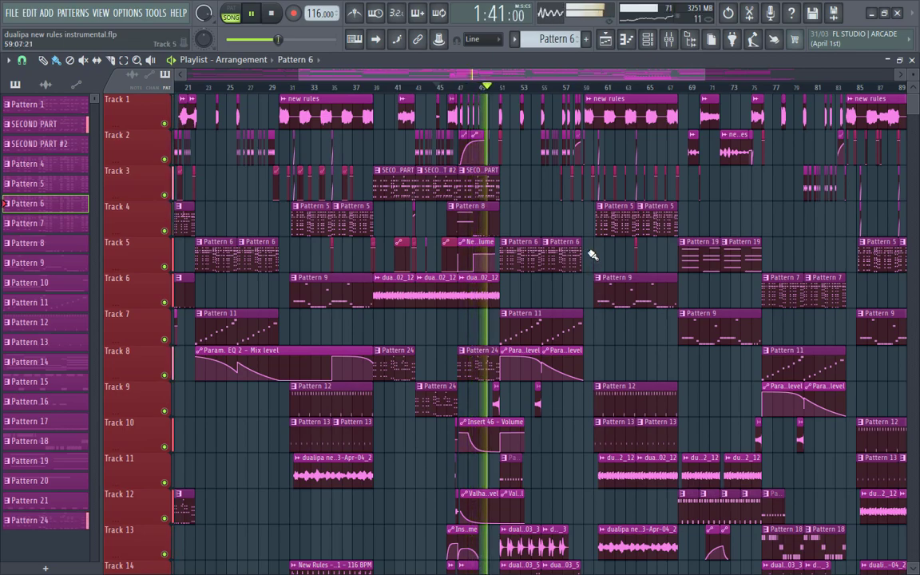
pyautogui.press('space')
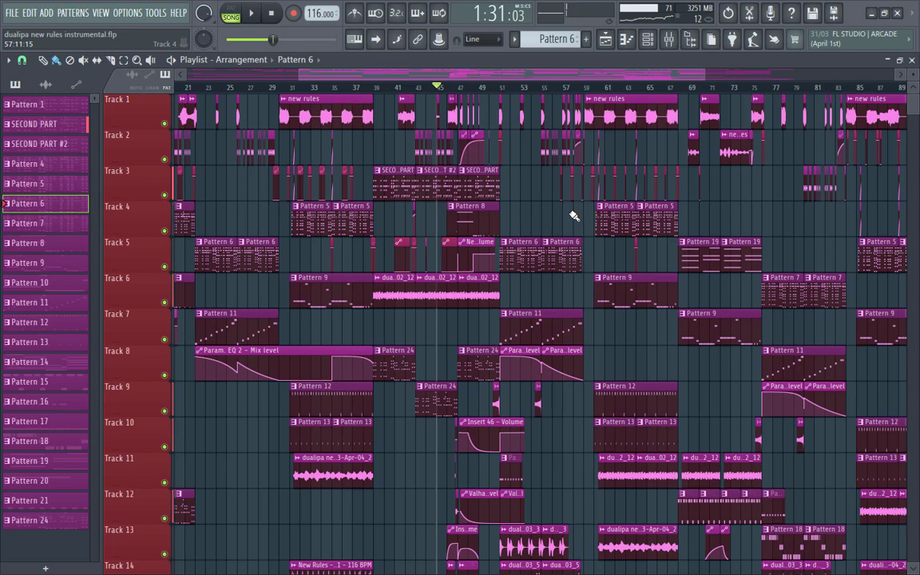
# - Play the song from about bar 51, examine the layered clips of that section, and stop playback
pyautogui.scroll(-5, 530, 393)
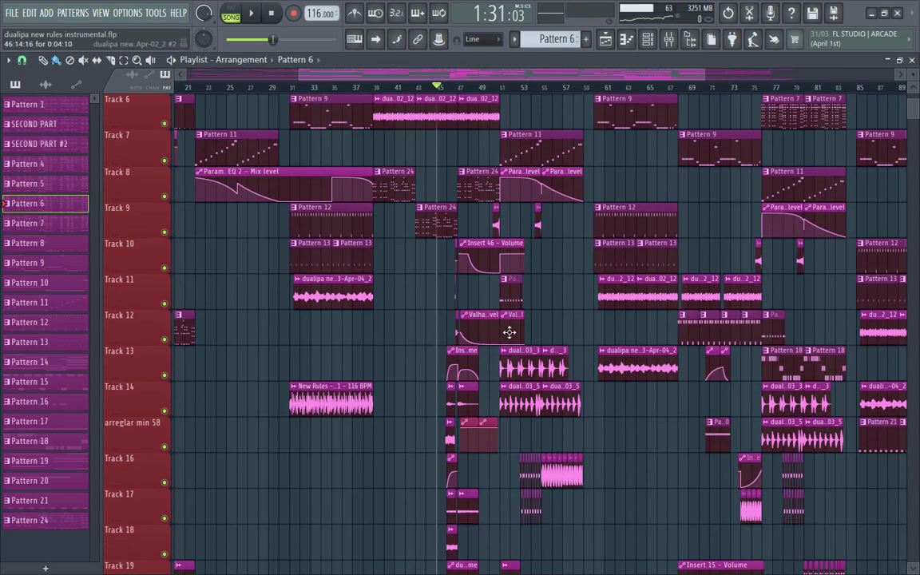
pyautogui.scroll(-1, 636, 379)
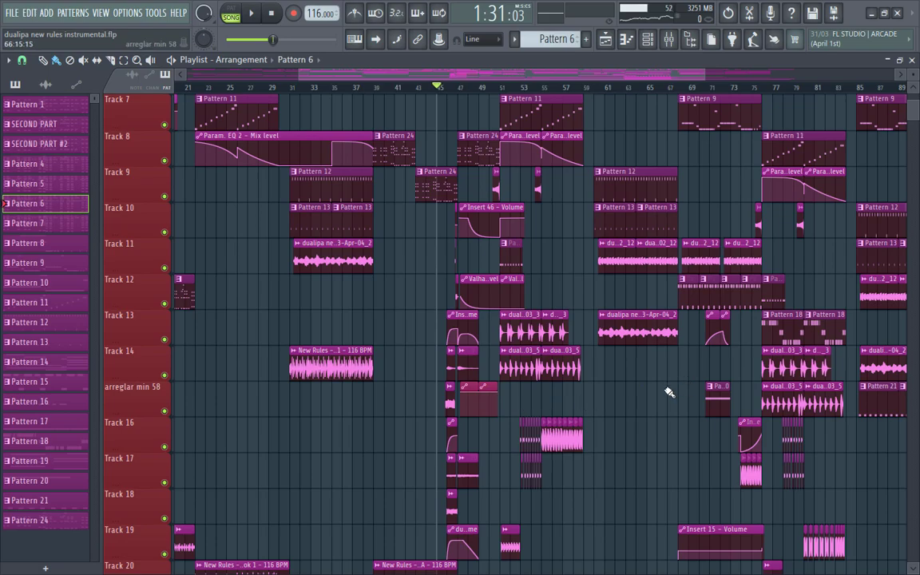
pyautogui.scroll(6, 599, 296)
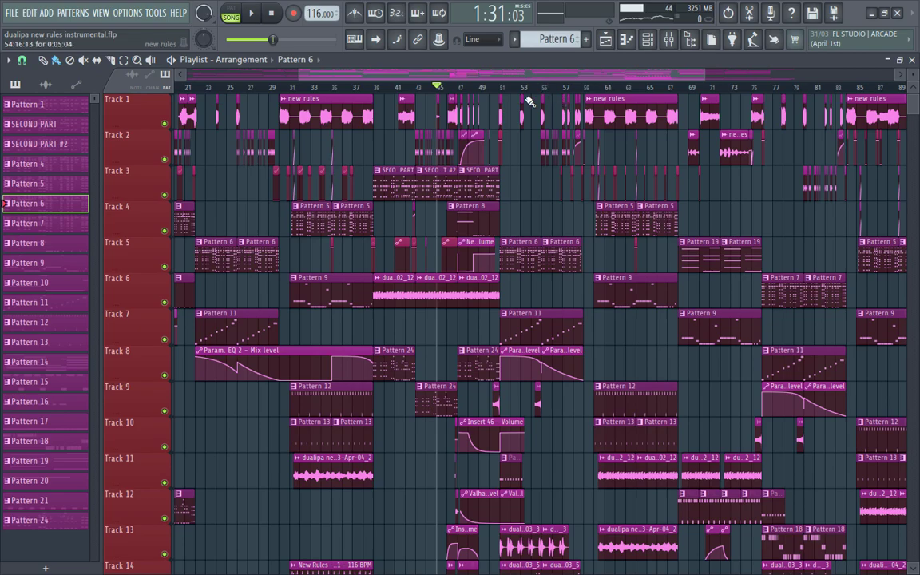
pyautogui.click(496, 89)
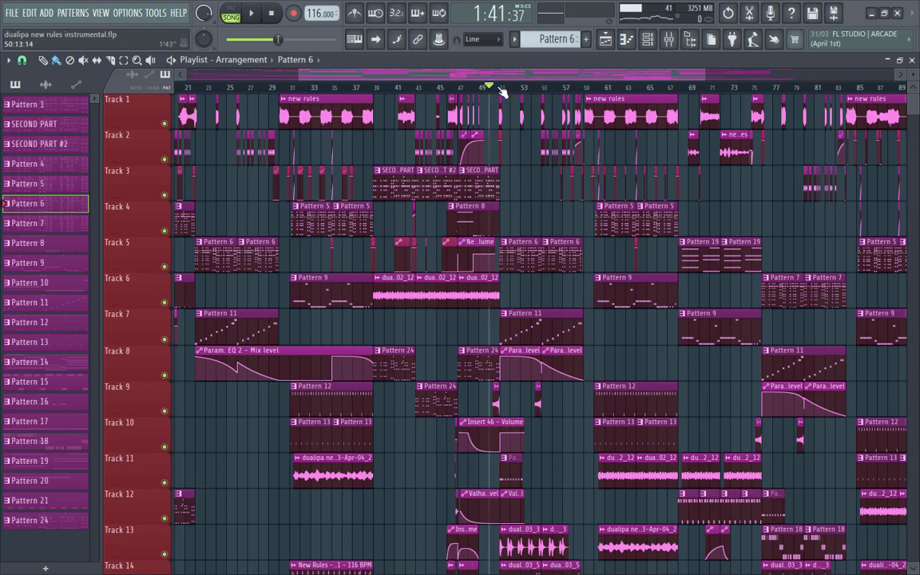
pyautogui.click(503, 88)
pyautogui.press('space')
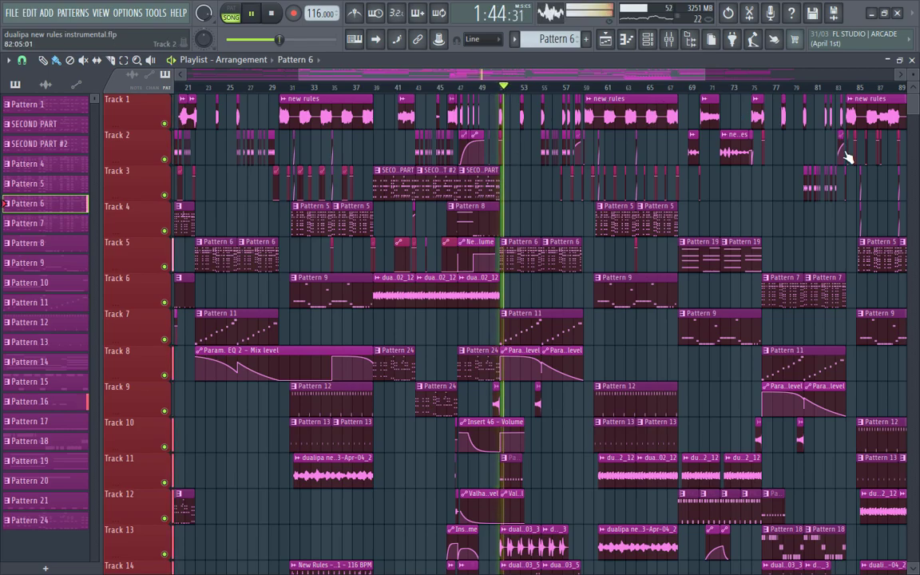
pyautogui.scroll(-3, 729, 192)
pyautogui.scroll(3, 728, 193)
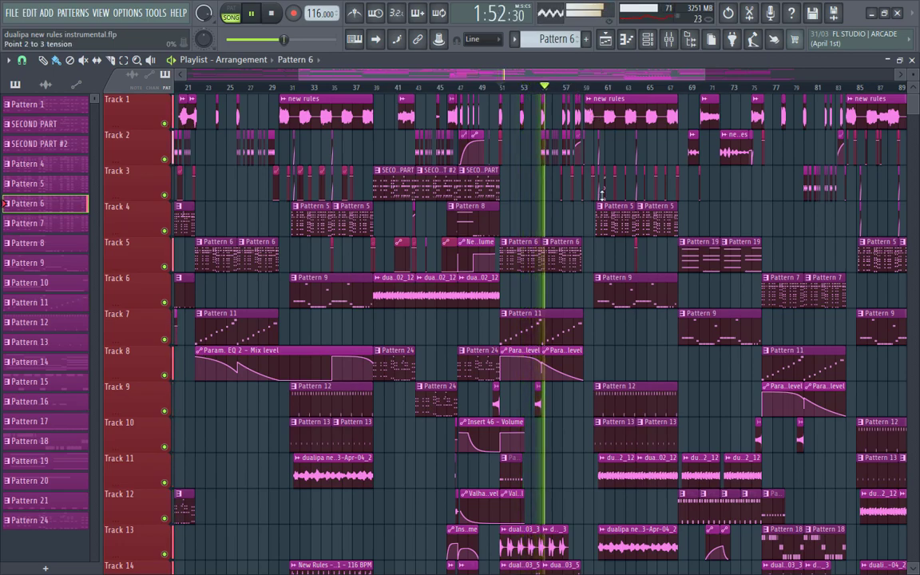
pyautogui.scroll(-4, 592, 214)
pyautogui.scroll(-2, 577, 448)
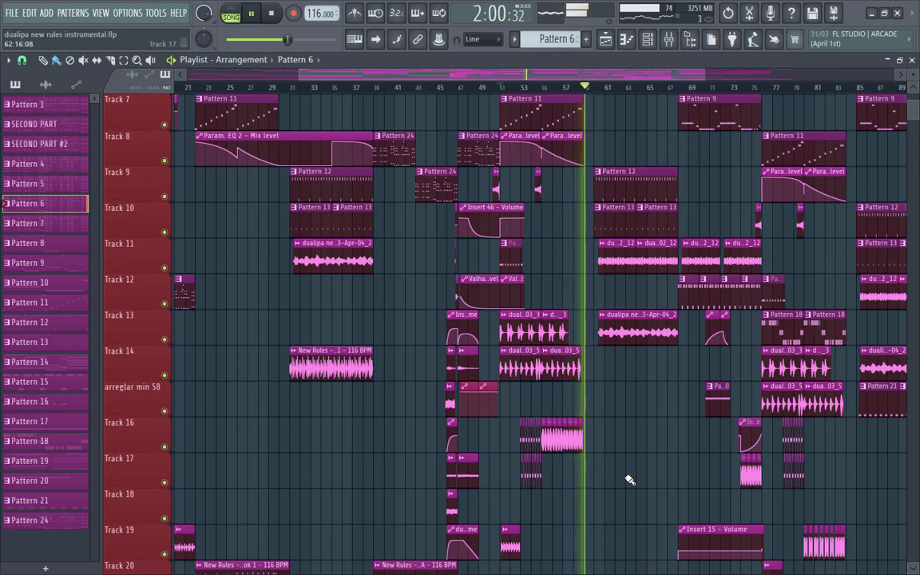
pyautogui.press('space')
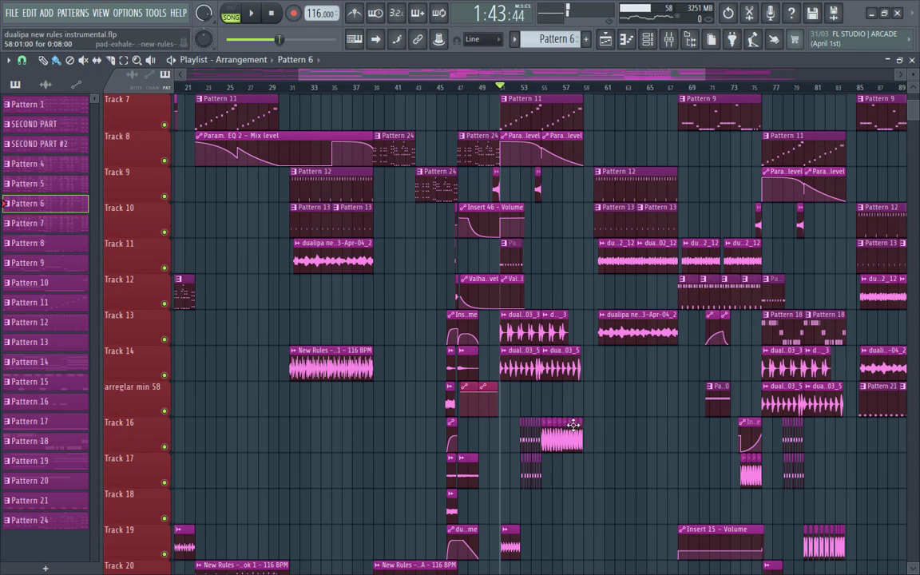
# - Play the song from about bar 68, examine the clips and automation across the tracks, and stop playback
pyautogui.scroll(6, 568, 366)
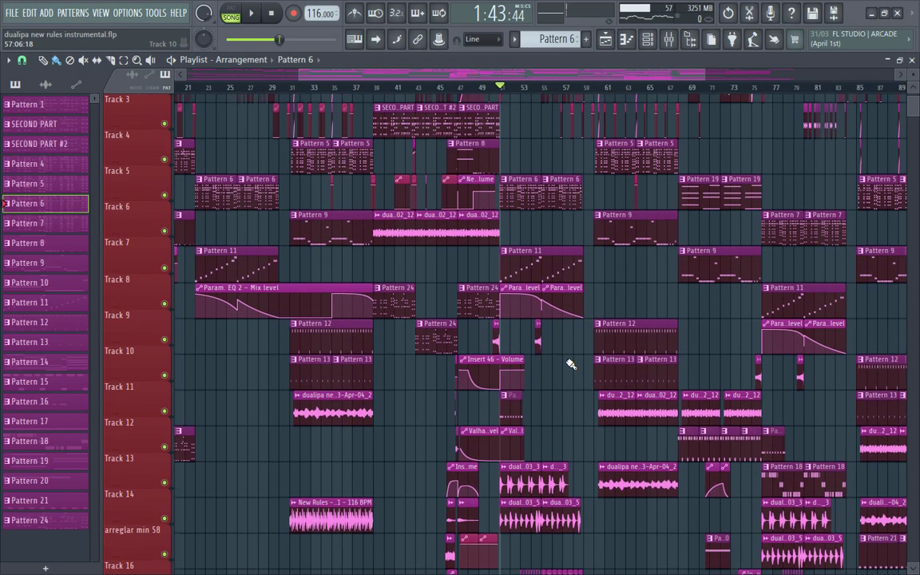
pyautogui.hscroll(5, 564, 70)
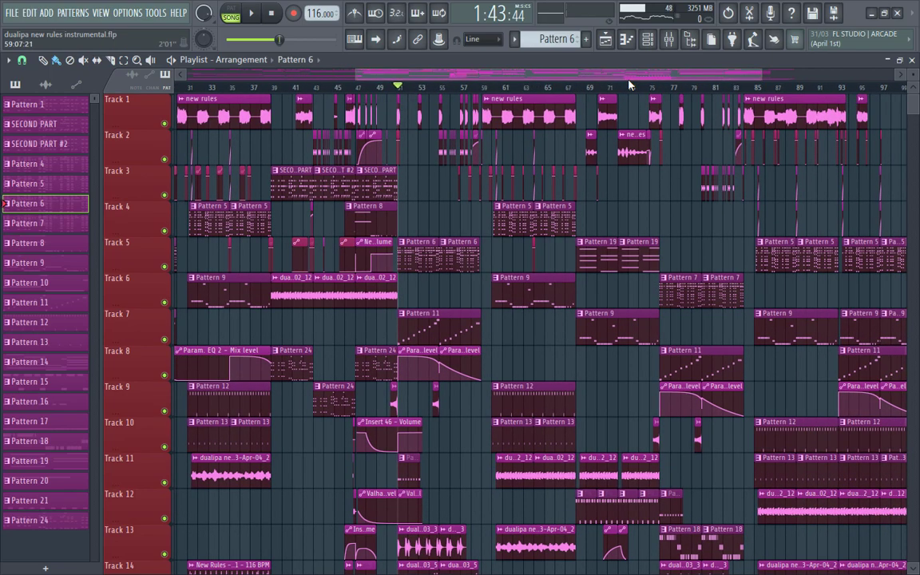
pyautogui.scroll(-4, 673, 270)
pyautogui.scroll(4, 674, 270)
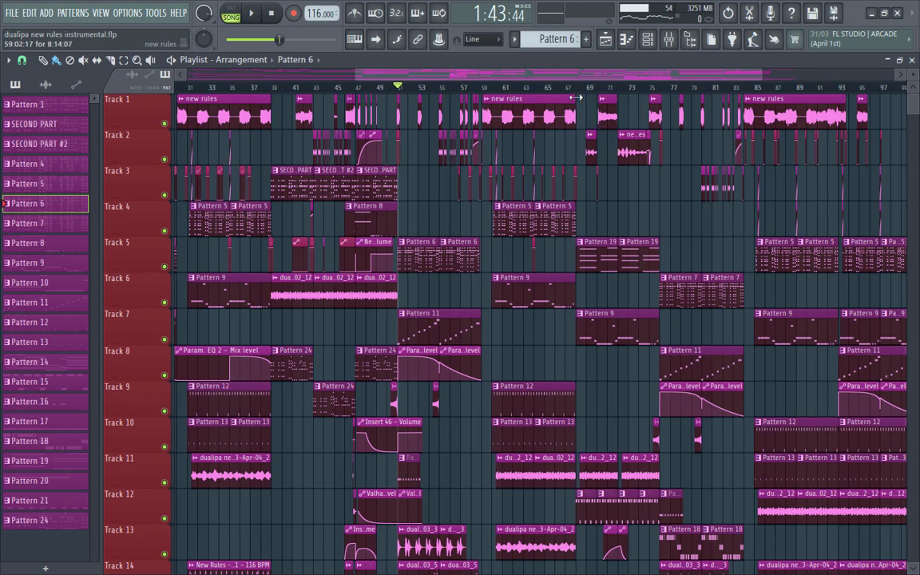
pyautogui.click(576, 92)
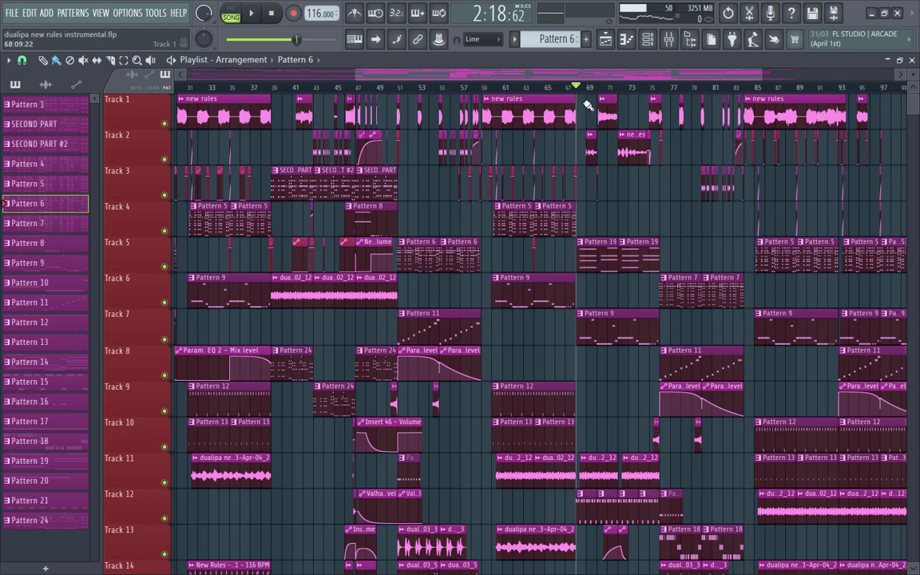
pyautogui.click(250, 14)
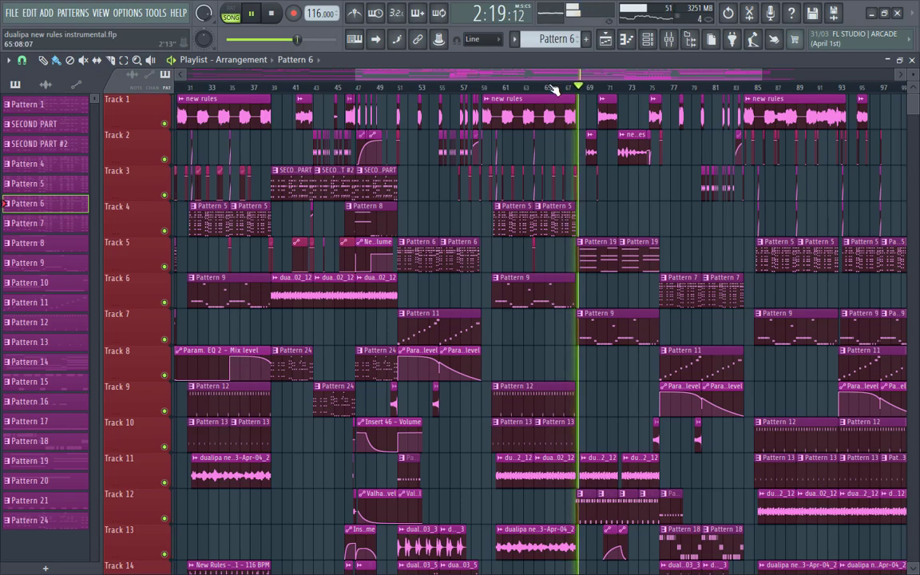
pyautogui.moveTo(551, 79); pyautogui.dragTo(617, 80)
pyautogui.scroll(-3, 640, 162)
pyautogui.scroll(-10, 640, 163)
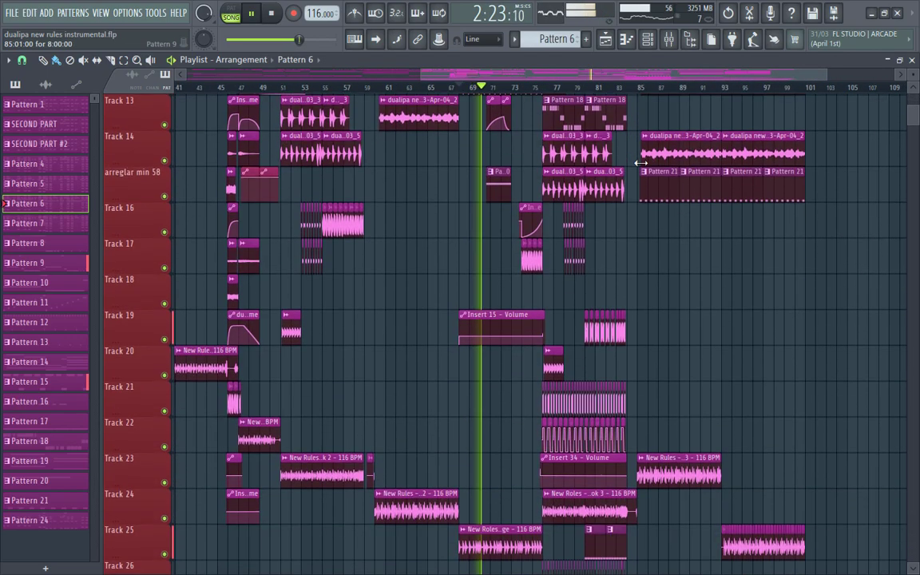
pyautogui.scroll(16, 641, 163)
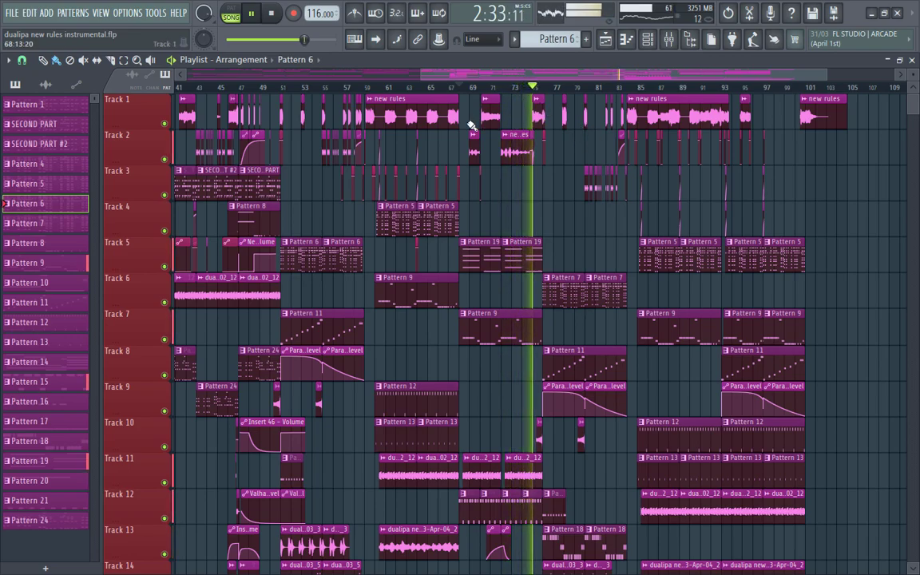
pyautogui.scroll(-10, 596, 179)
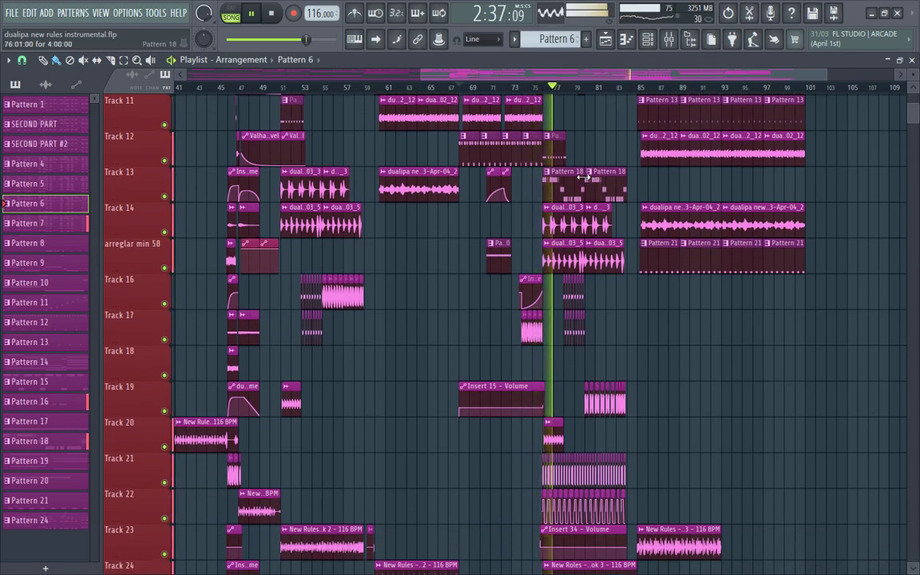
pyautogui.press('space')
# - Set the playhead to about bar 76 and solo Track 29, which holds the official instrumental with hooks
pyautogui.click(544, 86)
pyautogui.scroll(-9, 659, 324)
pyautogui.scroll(-1, 653, 321)
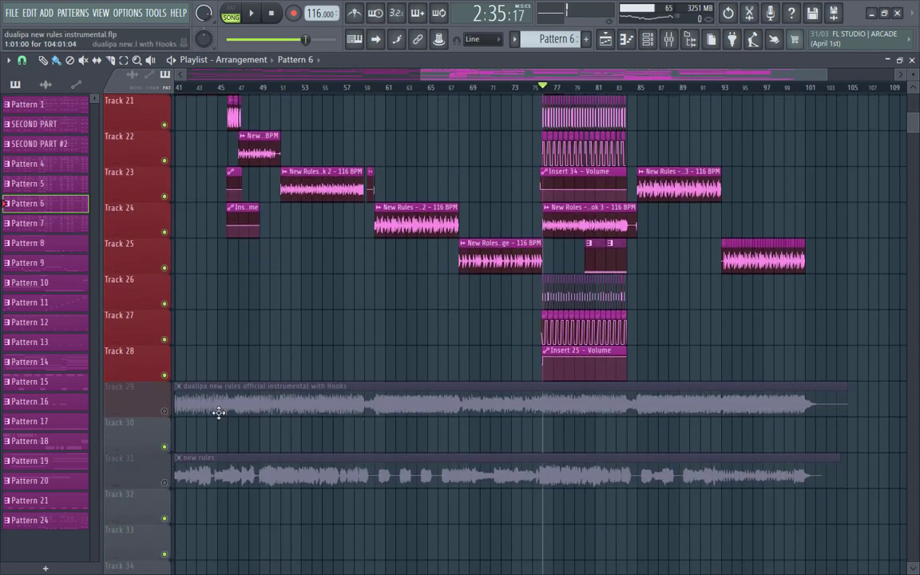
pyautogui.rightClick(165, 412)
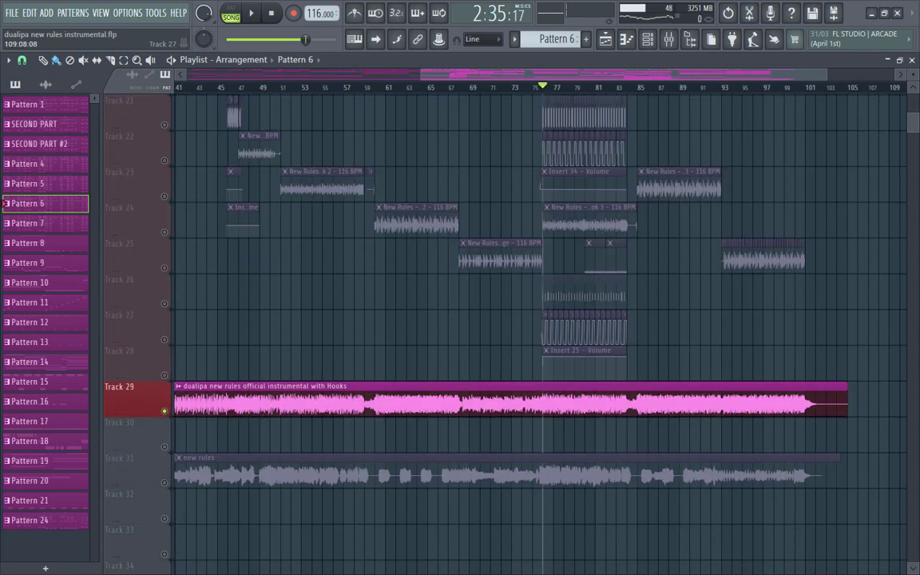
# - Open the mixer to view the insert tracks and close it again
pyautogui.click(660, 39)
pyautogui.click(660, 39)
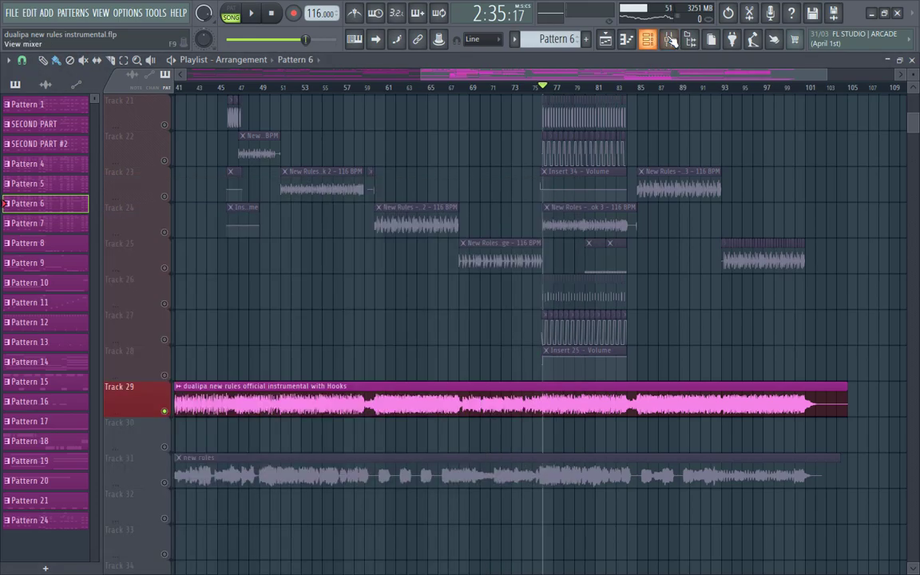
pyautogui.click(668, 39)
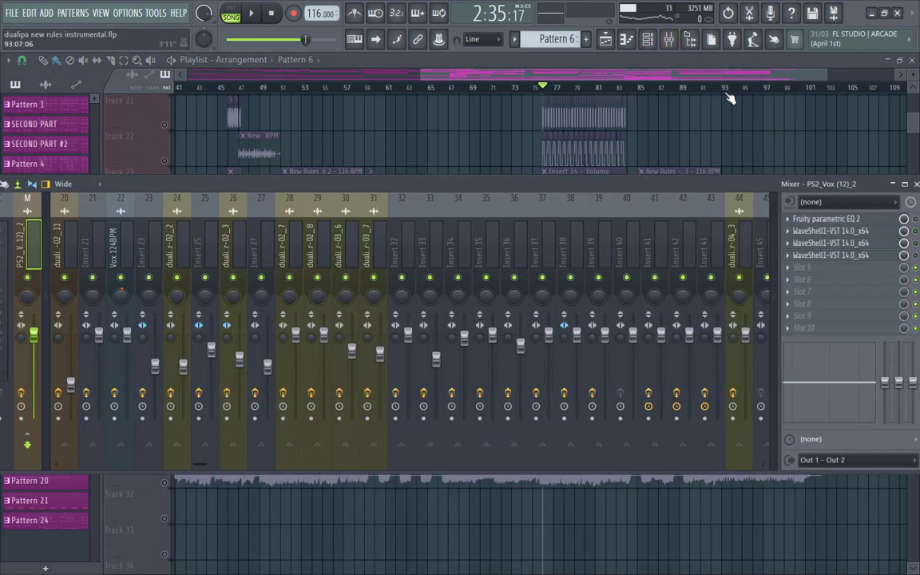
pyautogui.press('F9')
# - Play the soloed official instrumental from about bar 76, look over the muted project tracks, and stop playback
pyautogui.press('space')
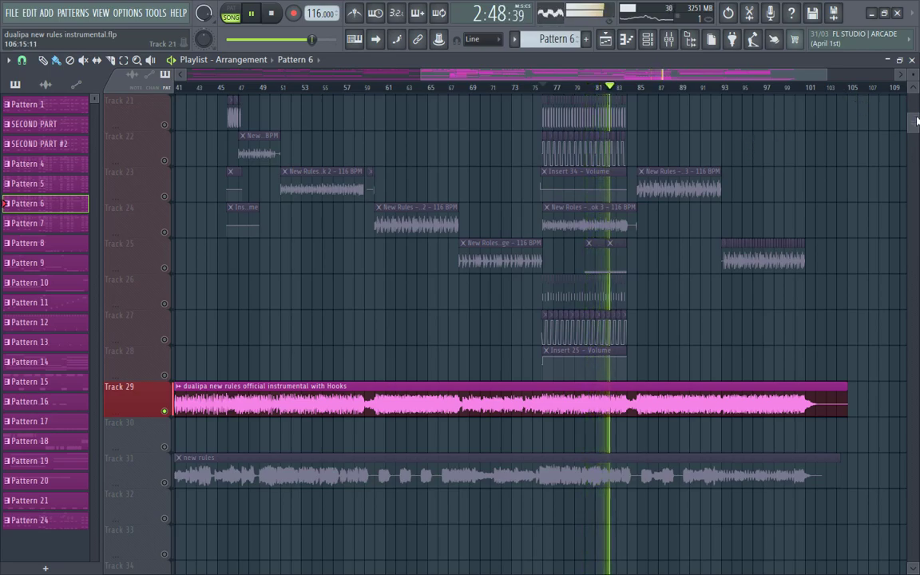
pyautogui.scroll(5, 917, 120)
pyautogui.moveTo(917, 117); pyautogui.dragTo(915, 93)
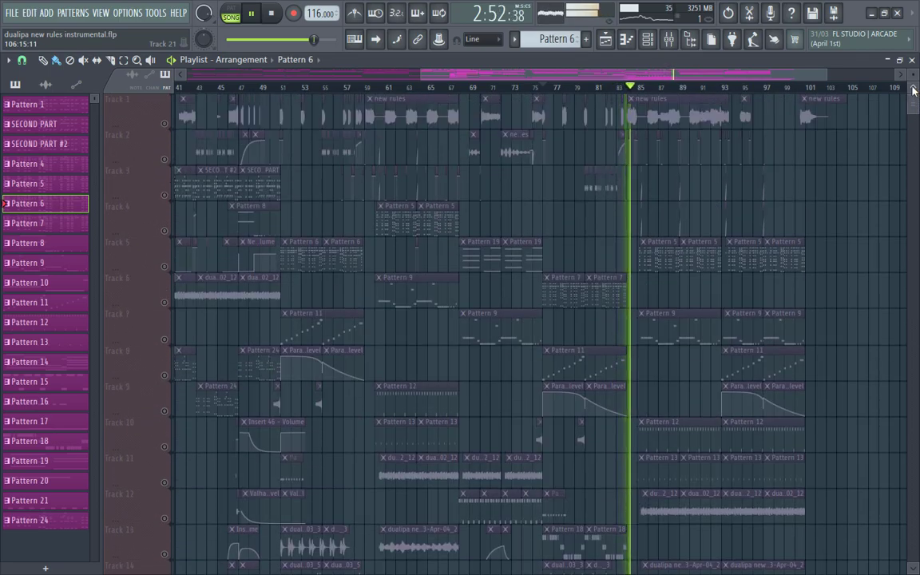
pyautogui.scroll(-4, 664, 190)
pyautogui.scroll(-15, 664, 189)
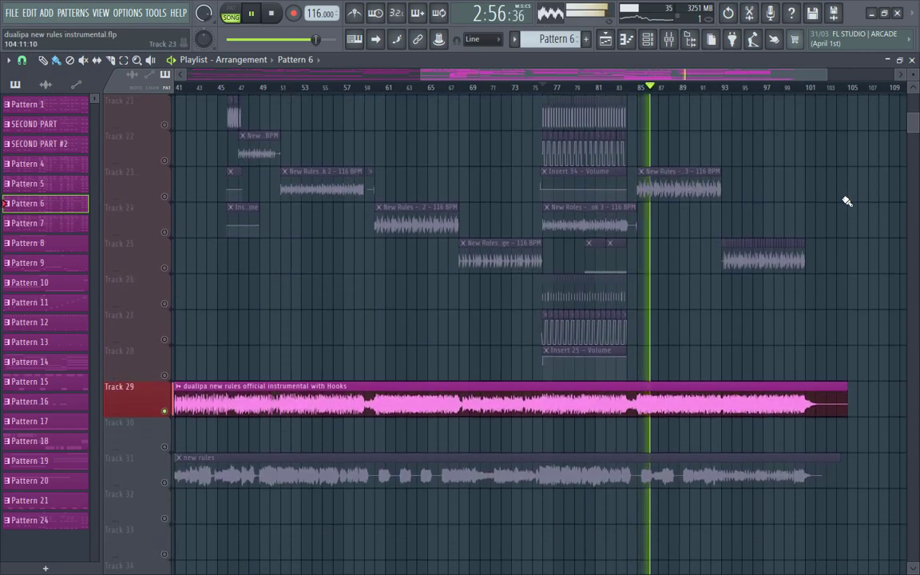
pyautogui.press('space')
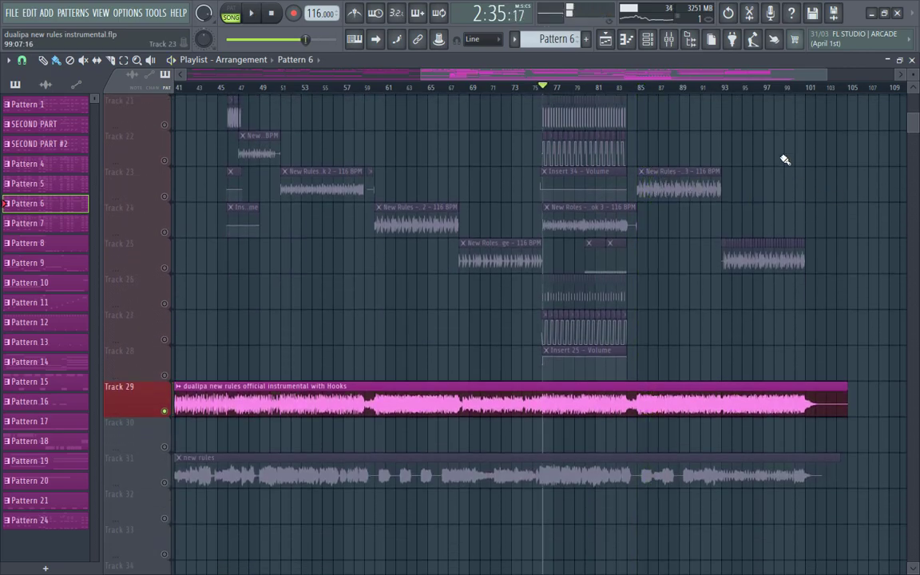
# - Play the soloed official instrumental from about bar 93 and view the muted clips of that section
pyautogui.click(722, 88)
pyautogui.moveTo(913, 121)
pyautogui.mouseDown()
pyautogui.moveTo(913, 93)
pyautogui.moveTo(915, 123)
pyautogui.mouseUp()
pyautogui.press('space')
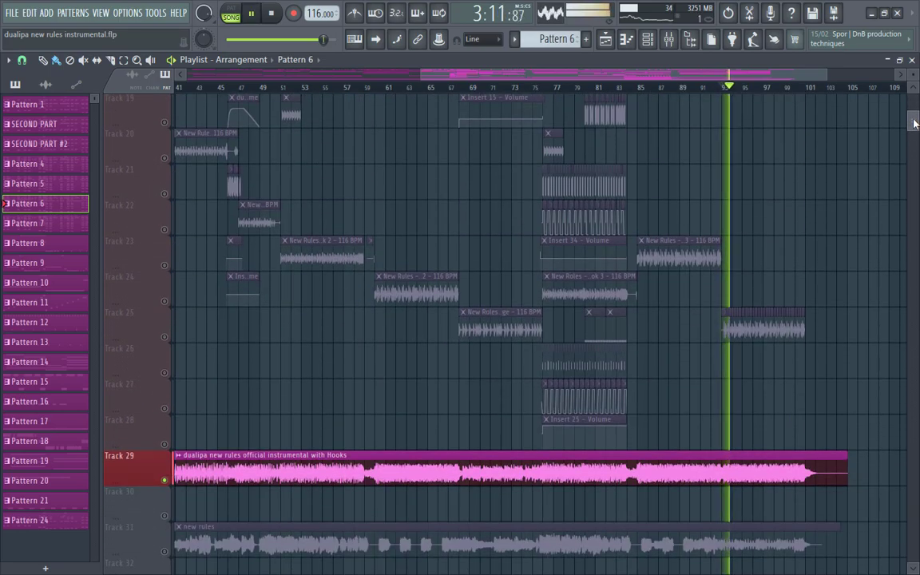
pyautogui.scroll(6, 821, 108)
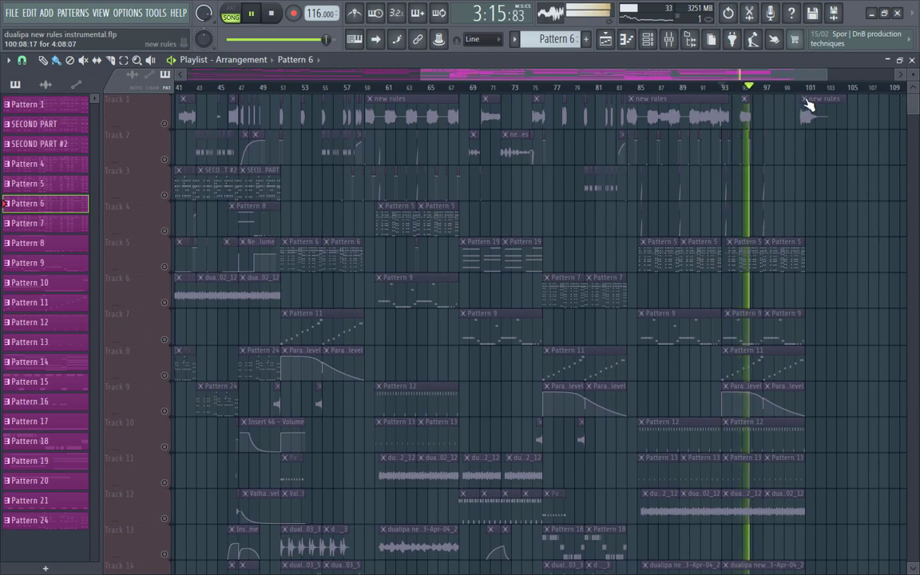
# - Play the ending of the soloed official instrumental from about bar 100 and stop playback
pyautogui.click(795, 87)
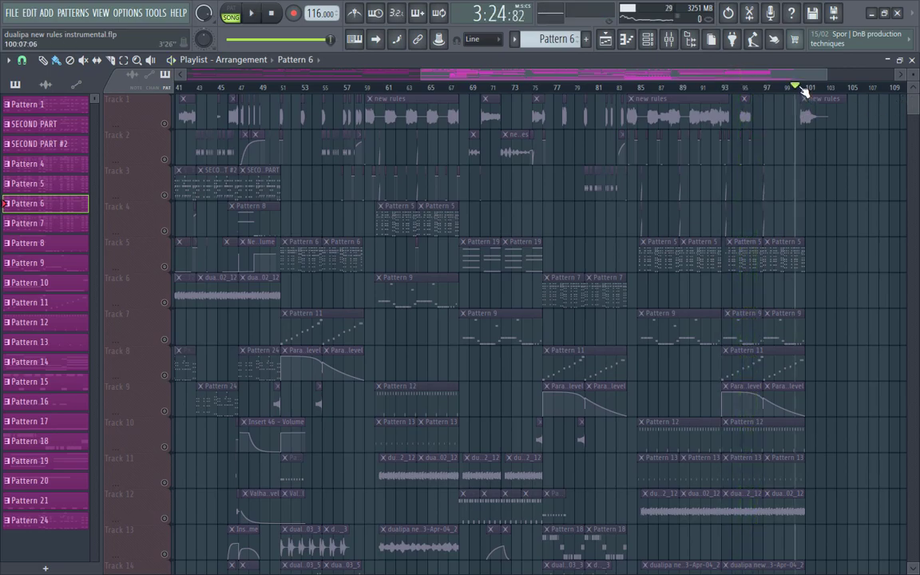
pyautogui.scroll(-6, 916, 109)
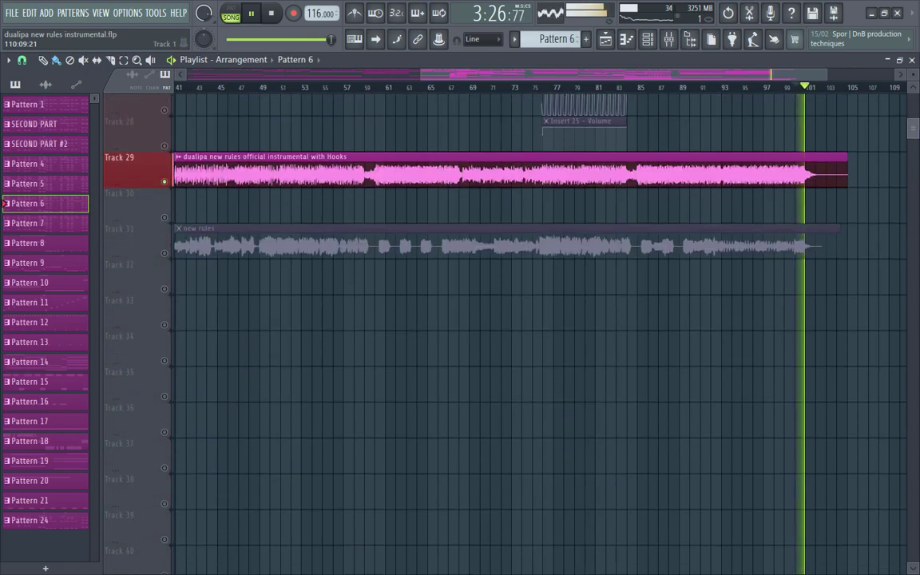
pyautogui.moveTo(917, 115); pyautogui.dragTo(916, 99)
pyautogui.press('space')
# - Unsolo Track 29 to reactivate all the tracks and return to the first tracks of the playlist
pyautogui.scroll(-6, 274, 282)
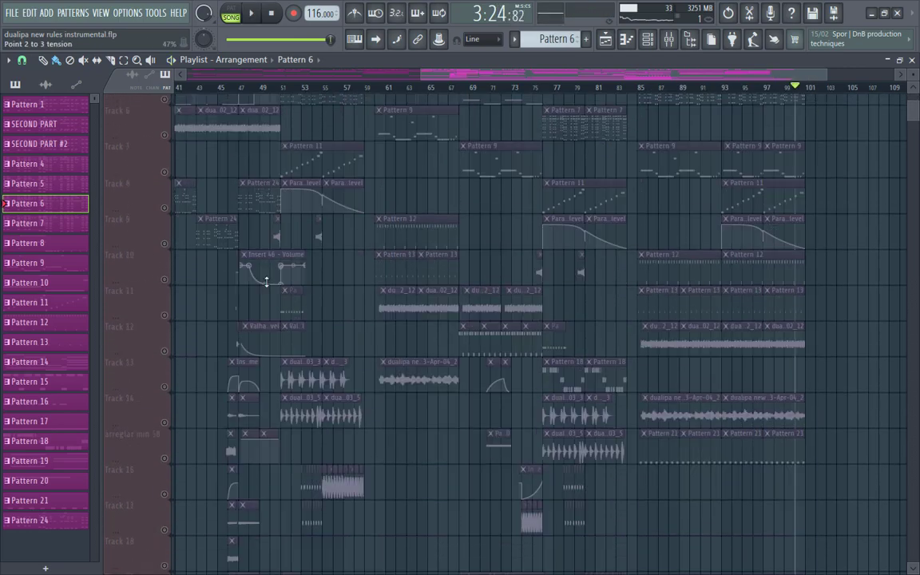
pyautogui.scroll(-1, 211, 423)
pyautogui.rightClick(165, 486)
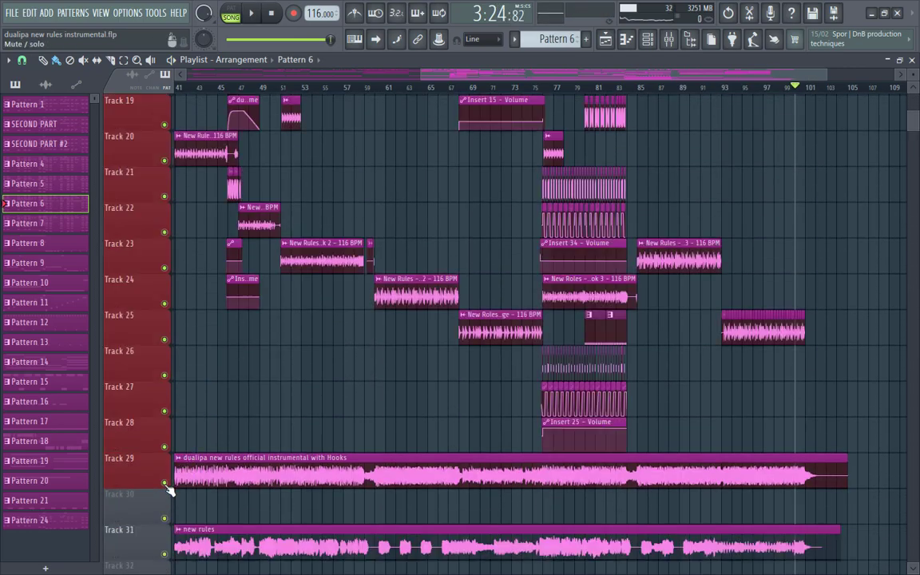
pyautogui.scroll(10, 440, 331)
pyautogui.scroll(8, 440, 331)
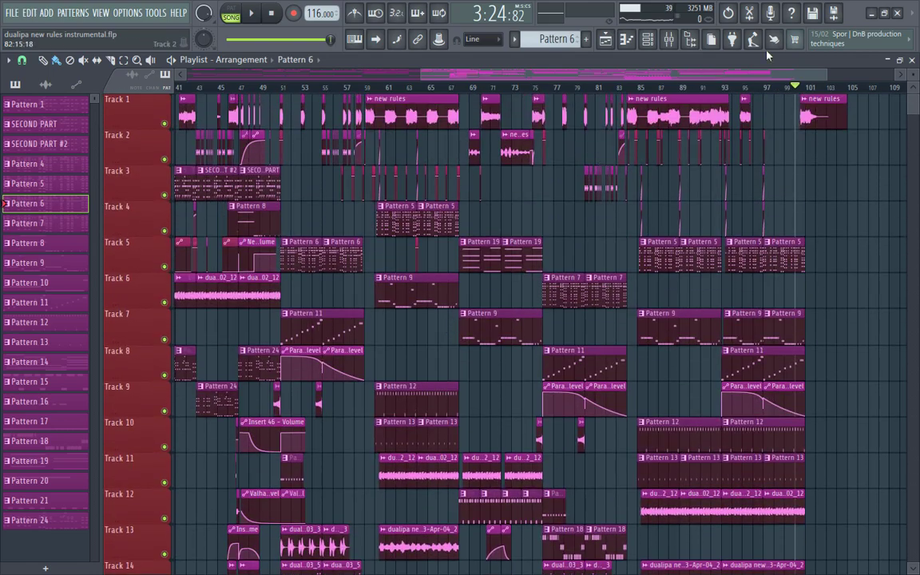
# - Zoom the playlist out to examine the arrangement from the opening bars to the end of the song
pyautogui.moveTo(827, 69); pyautogui.dragTo(751, 78)
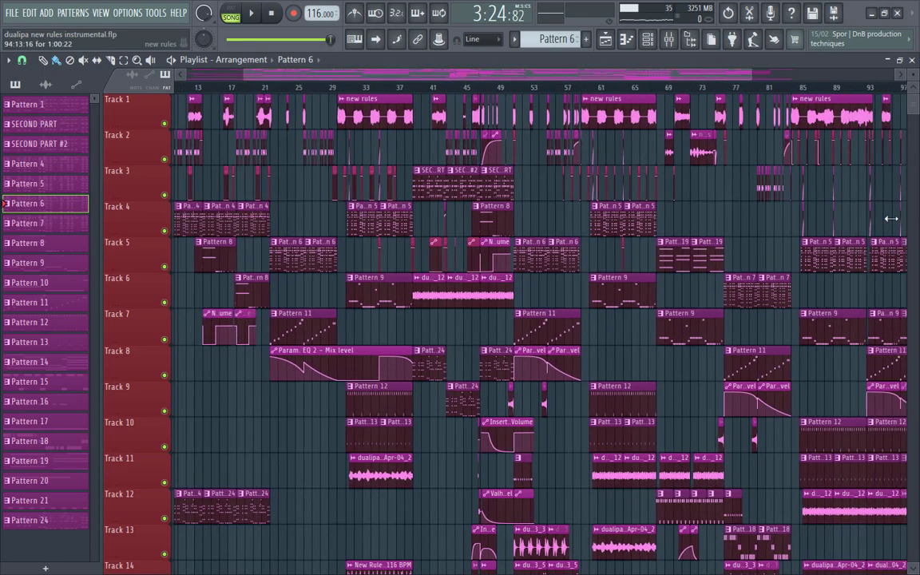
pyautogui.moveTo(246, 74); pyautogui.dragTo(180, 74)
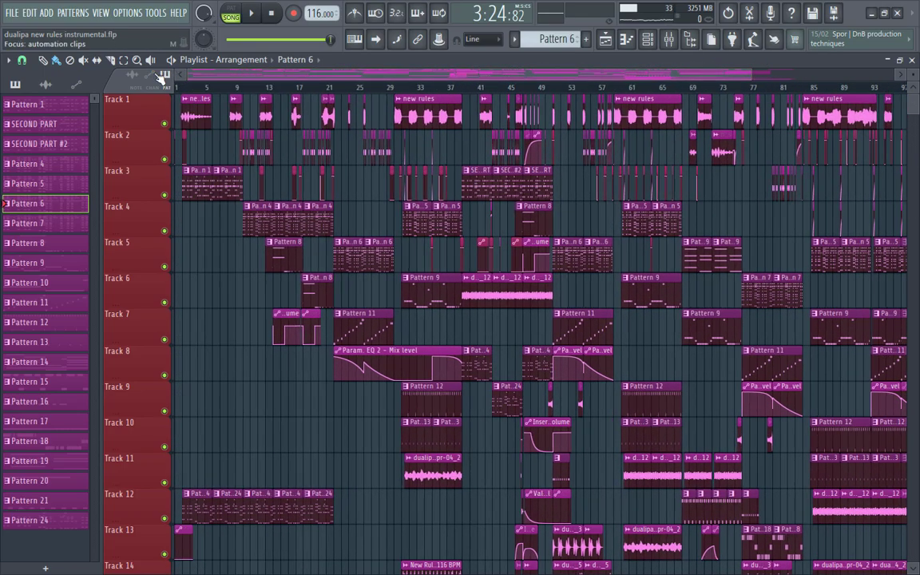
pyautogui.moveTo(750, 70); pyautogui.dragTo(852, 72)
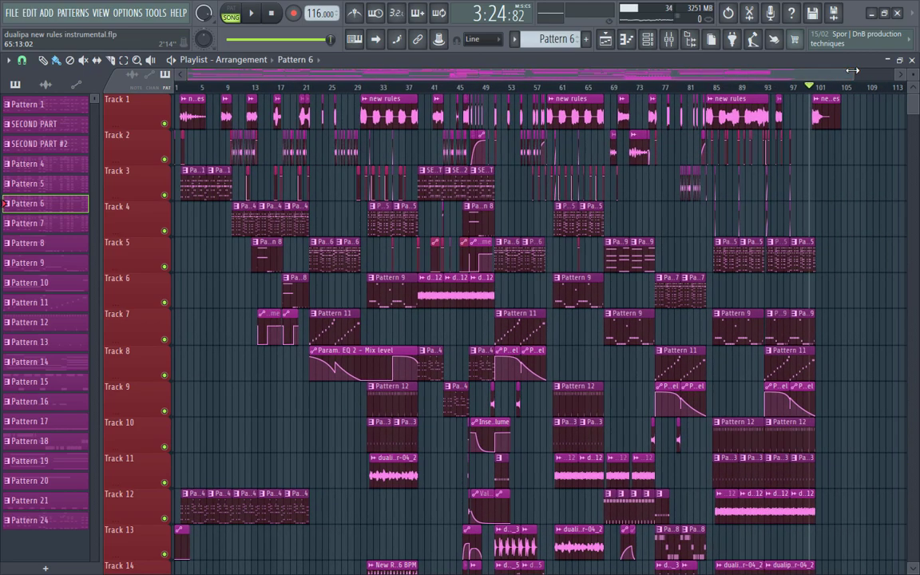
pyautogui.click(857, 73)
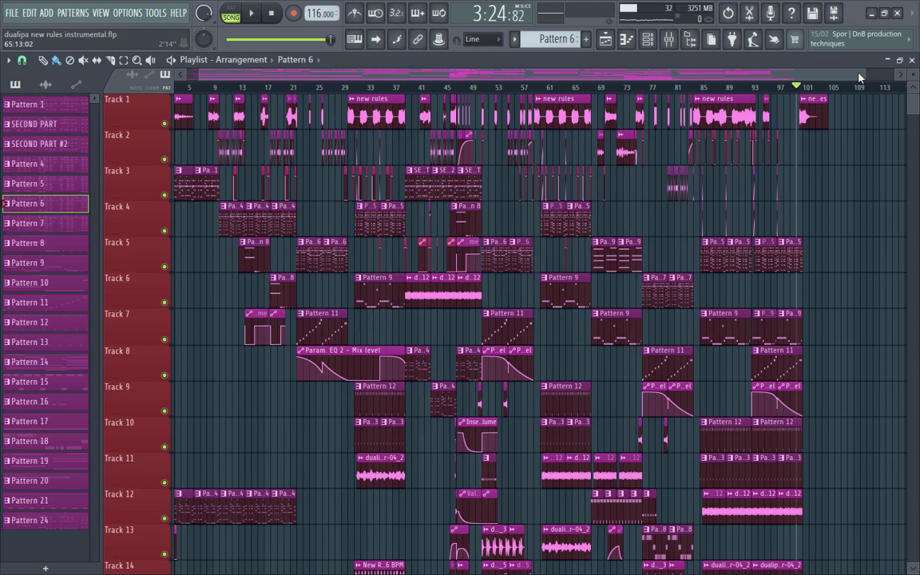